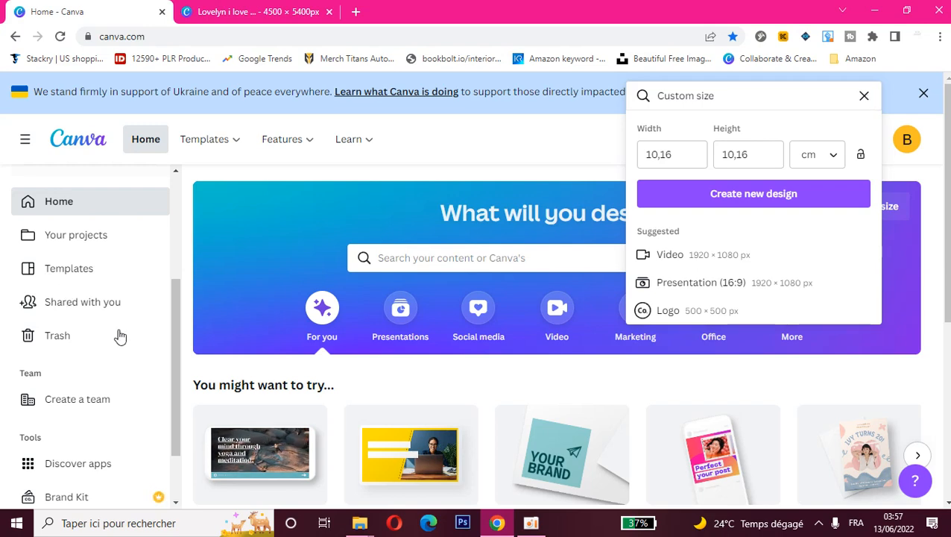
Step: Reload the Canva home page and open the template library
{"action": "left_click", "coordinate": [60, 36]}
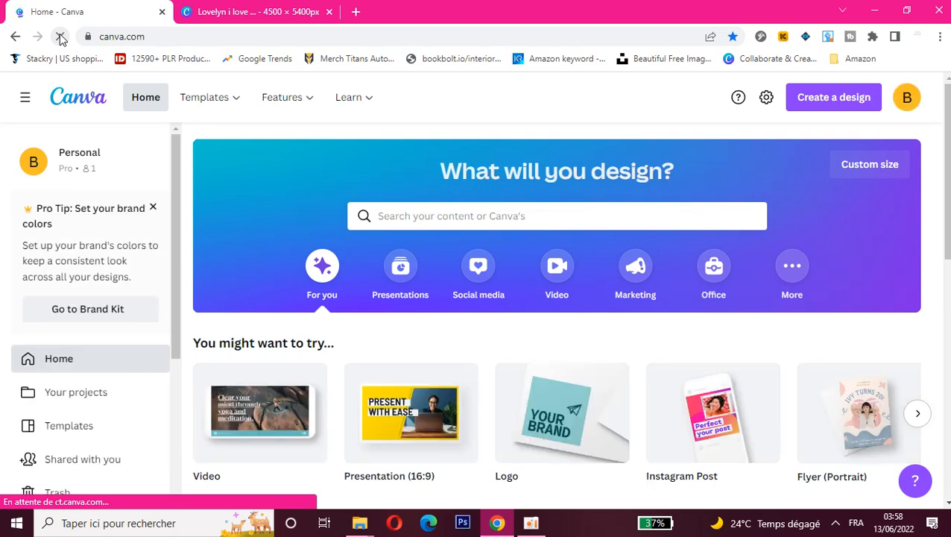
{"action": "mouse_move", "coordinate": [218, 96]}
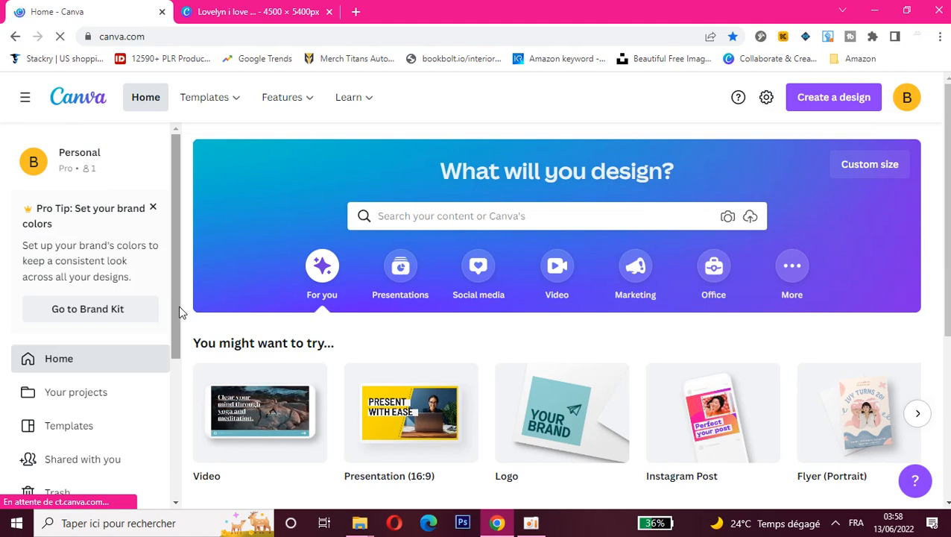
{"action": "left_click_drag", "start_coordinate": [179, 312], "coordinate": [182, 331]}
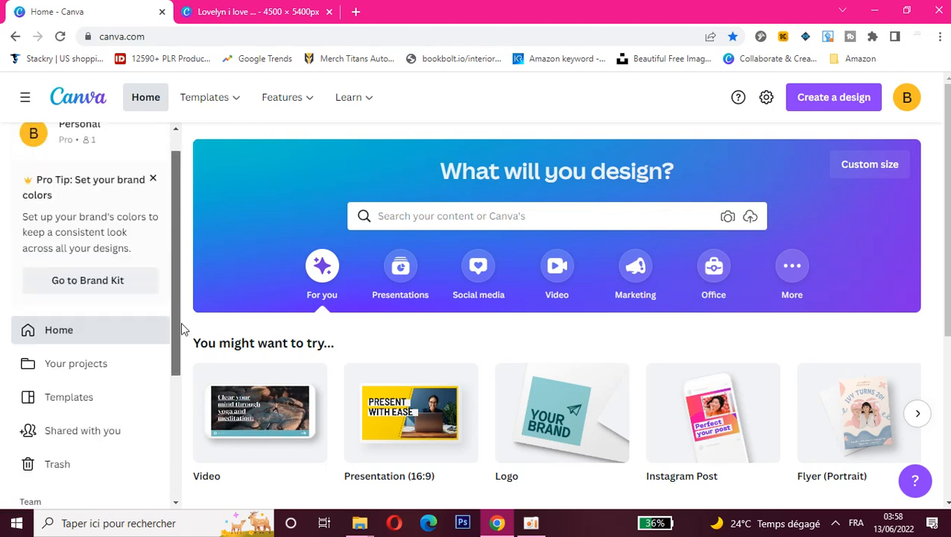
{"action": "left_click", "coordinate": [95, 389]}
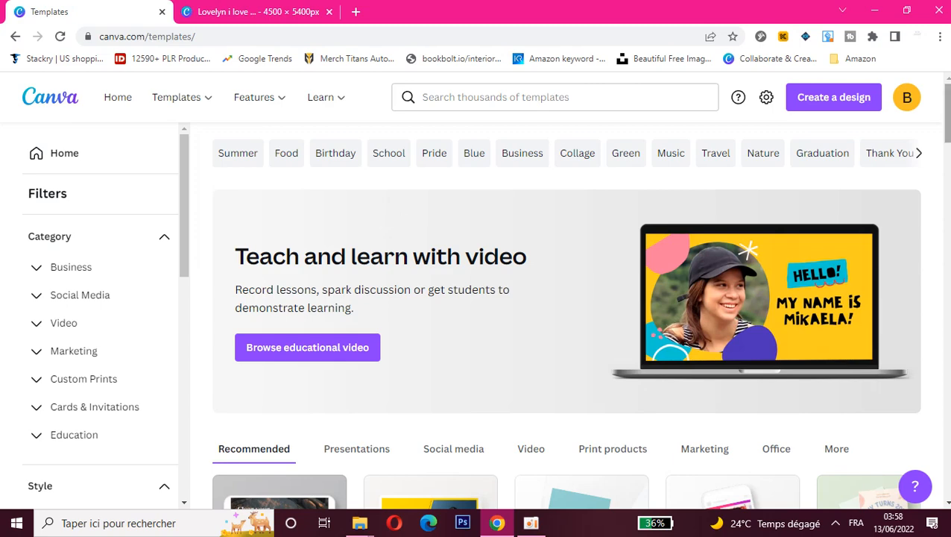
Step: Look through the template library's More category and the template types offered on the page
{"action": "scroll", "coordinate": [567, 313], "scroll_direction": "down", "scroll_amount": 3}
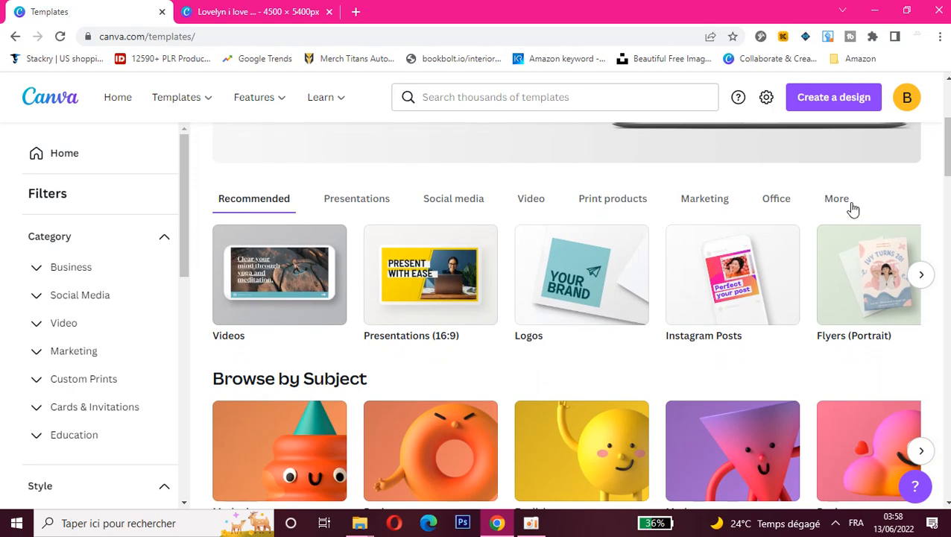
{"action": "left_click", "coordinate": [838, 206]}
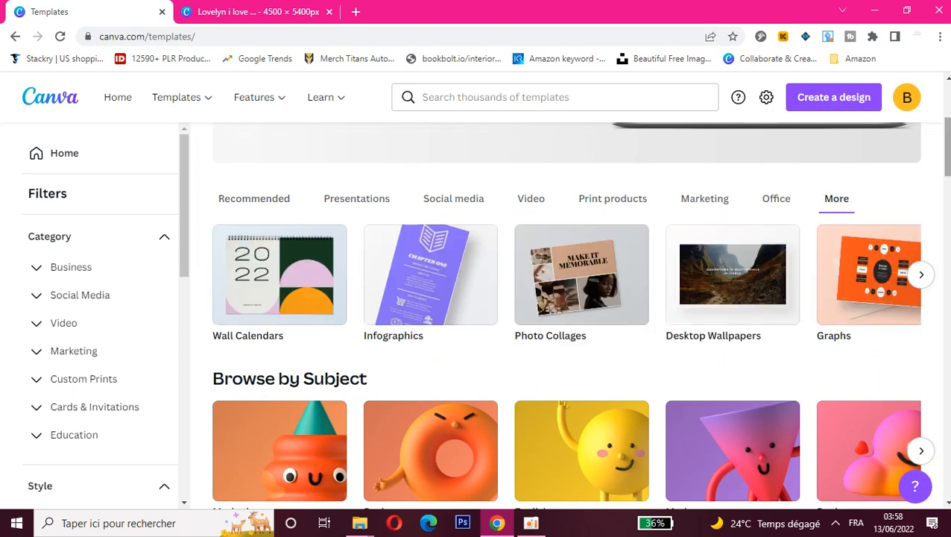
{"action": "left_click_drag", "start_coordinate": [947, 147], "coordinate": [948, 121]}
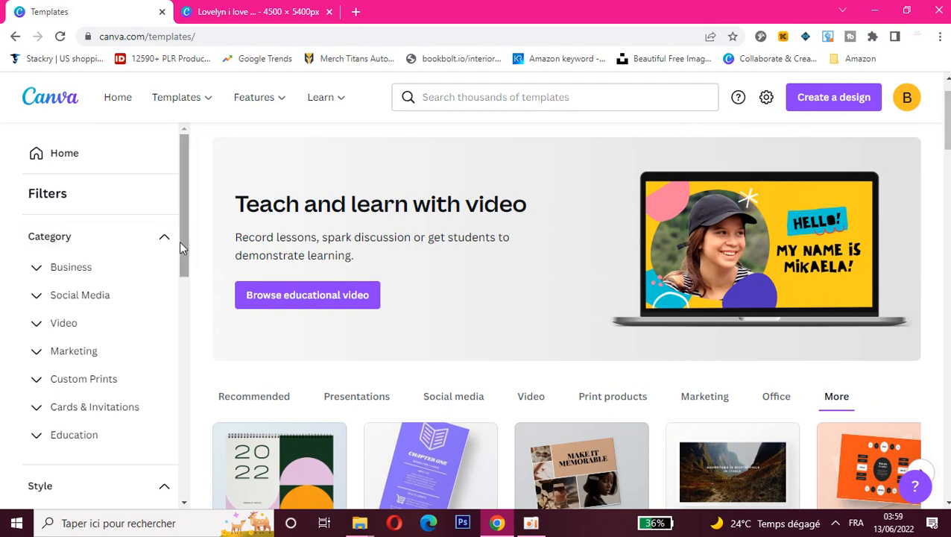
{"action": "left_click_drag", "start_coordinate": [178, 241], "coordinate": [178, 123]}
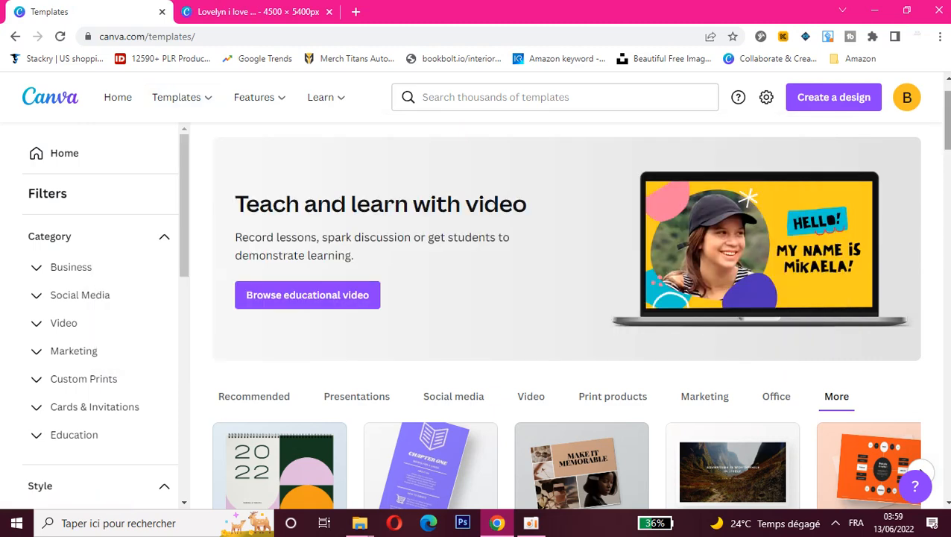
{"action": "mouse_move", "coordinate": [325, 106]}
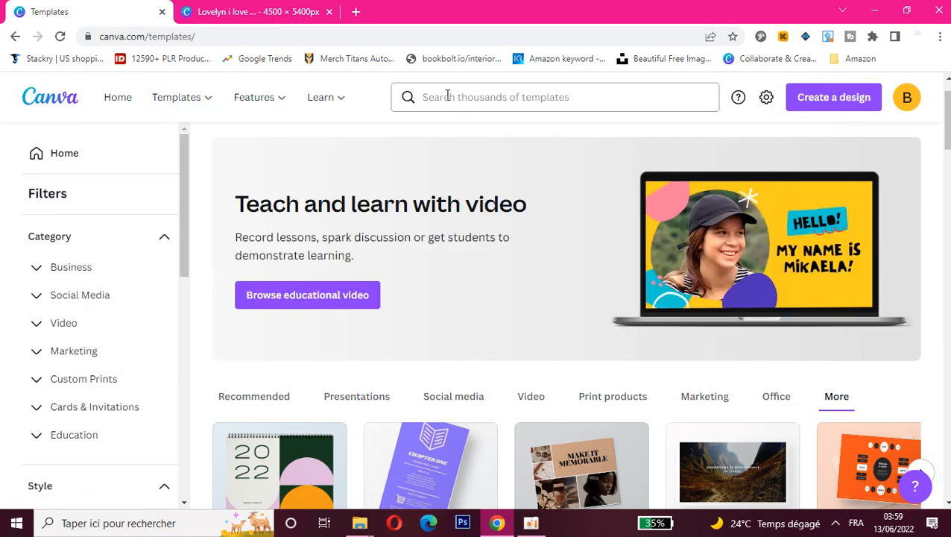
Step: Search the template library for "images" and look through the matching templates
{"action": "left_click", "coordinate": [447, 96]}
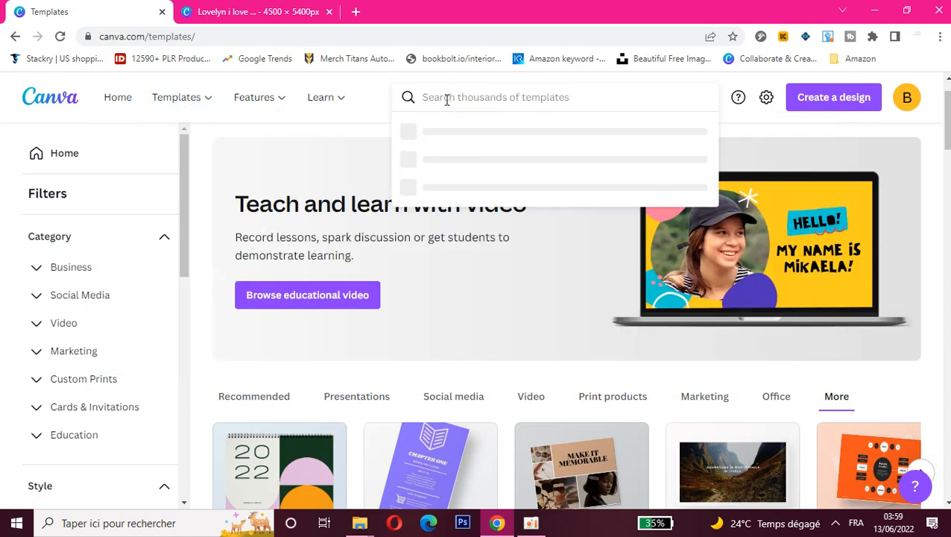
{"action": "type", "text": "images"}
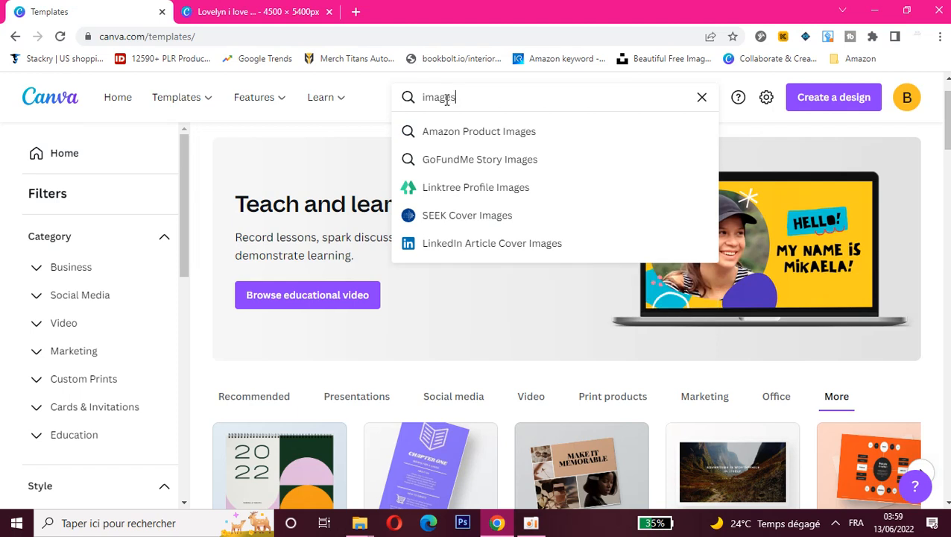
{"action": "key", "text": "Return"}
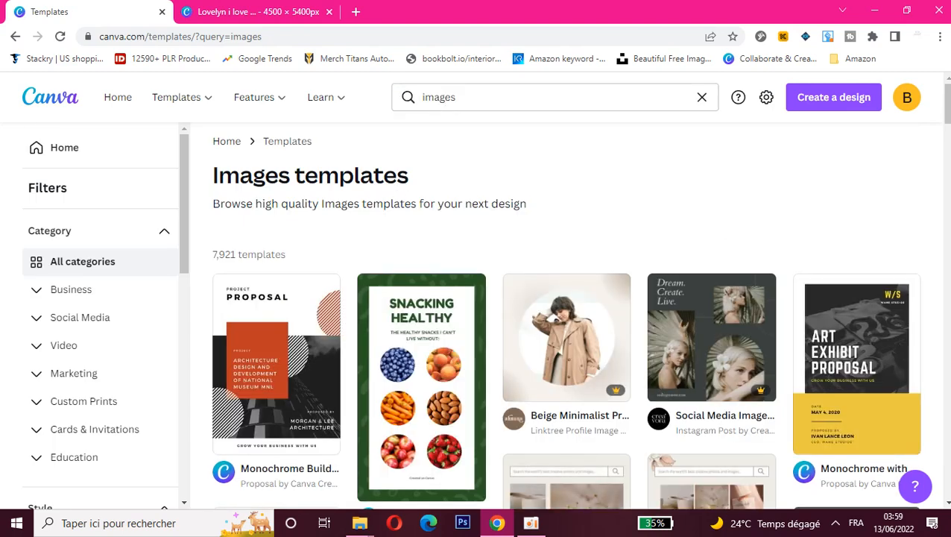
{"action": "scroll", "coordinate": [947, 122], "scroll_direction": "down", "scroll_amount": 5}
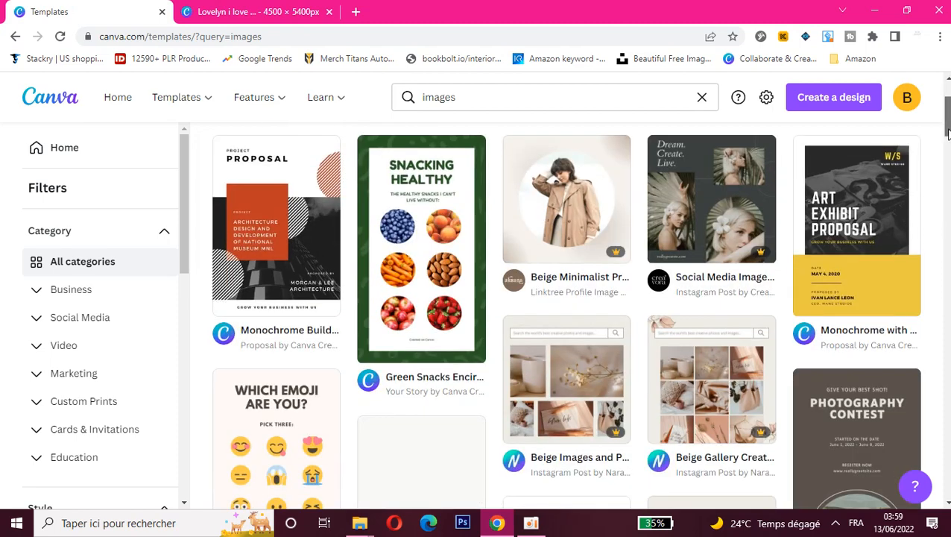
{"action": "scroll", "coordinate": [947, 122], "scroll_direction": "up", "scroll_amount": 5}
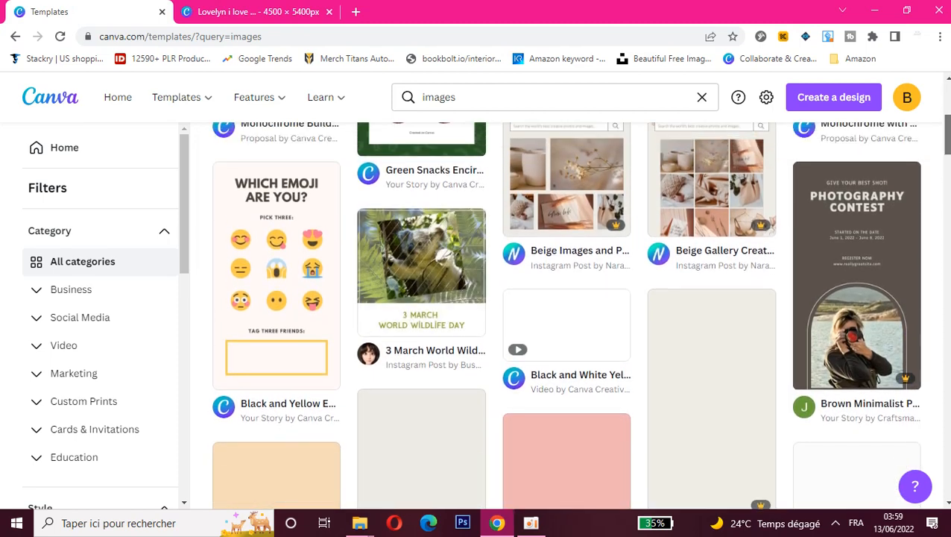
{"action": "scroll", "coordinate": [947, 121], "scroll_direction": "up", "scroll_amount": 1}
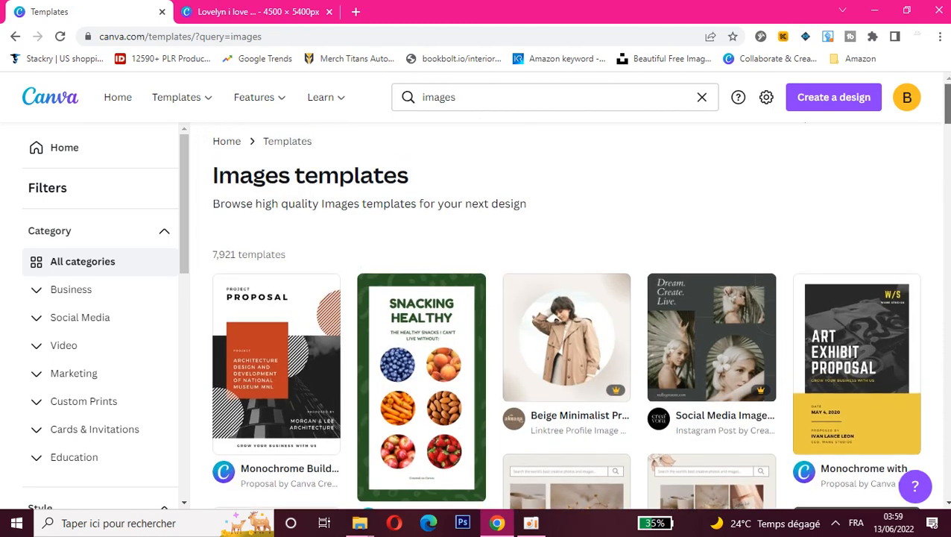
{"action": "scroll", "coordinate": [947, 122], "scroll_direction": "down", "scroll_amount": 2}
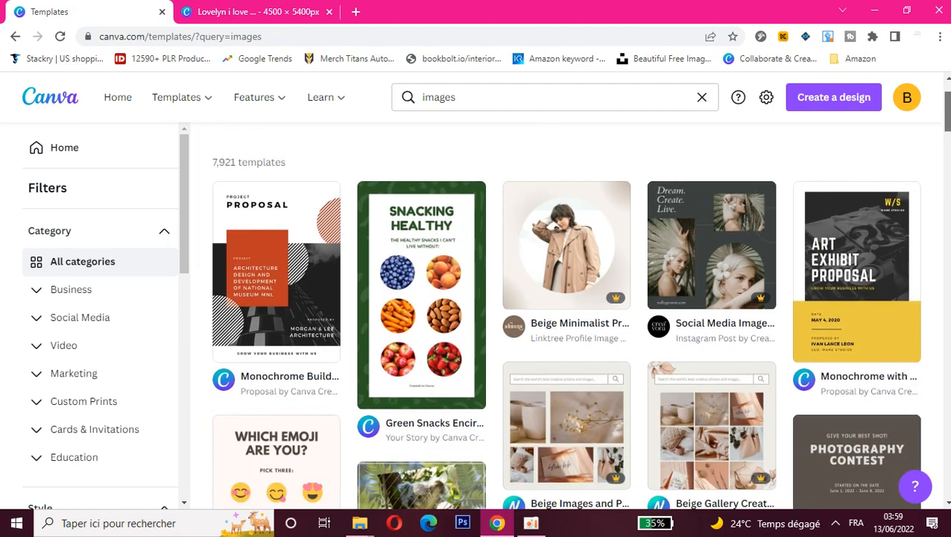
Step: Expand the Business category in the template filters and look through its subcategories
{"action": "left_click", "coordinate": [106, 296]}
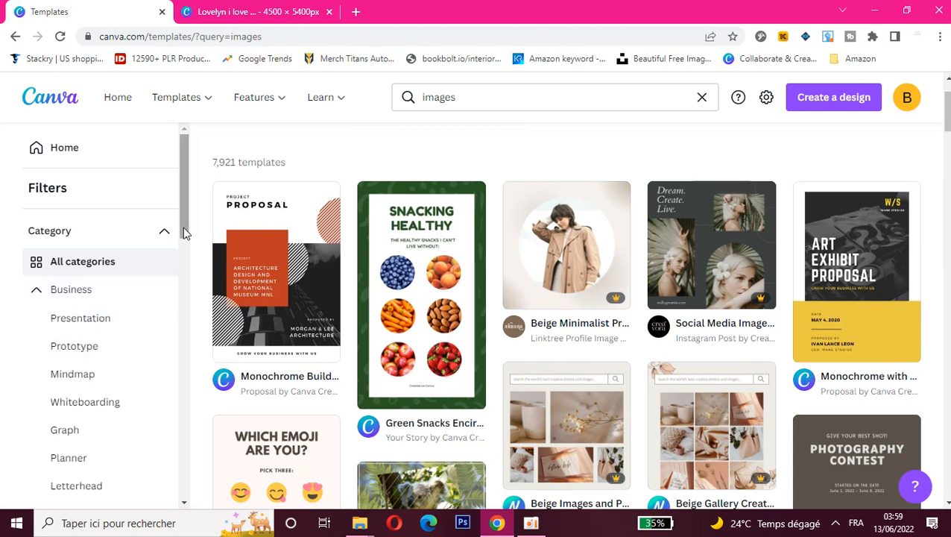
{"action": "scroll", "coordinate": [185, 252], "scroll_direction": "down", "scroll_amount": 1}
{"action": "left_click_drag", "start_coordinate": [185, 252], "coordinate": [185, 272]}
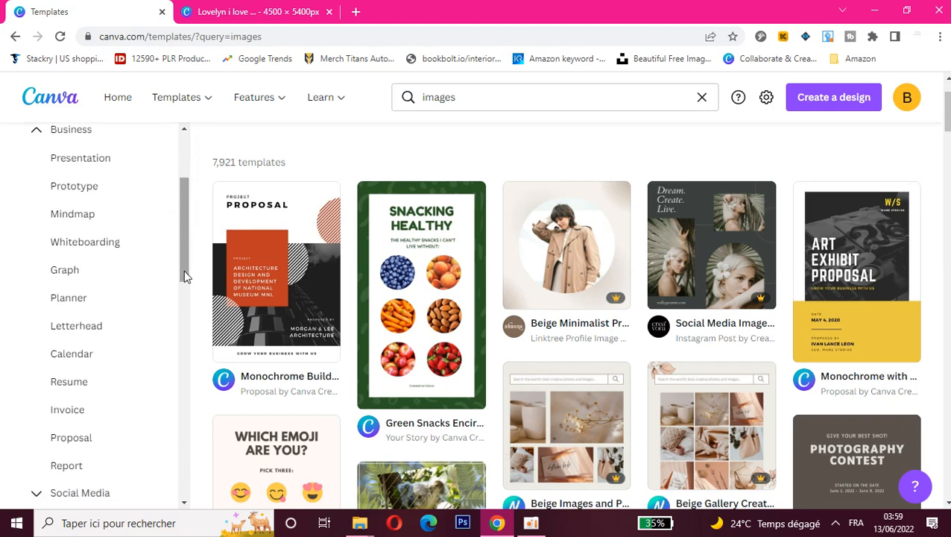
Step: Open the Green Snacks Encircle Images Food Interactive Instagram Story template for customization
{"action": "left_click", "coordinate": [451, 339]}
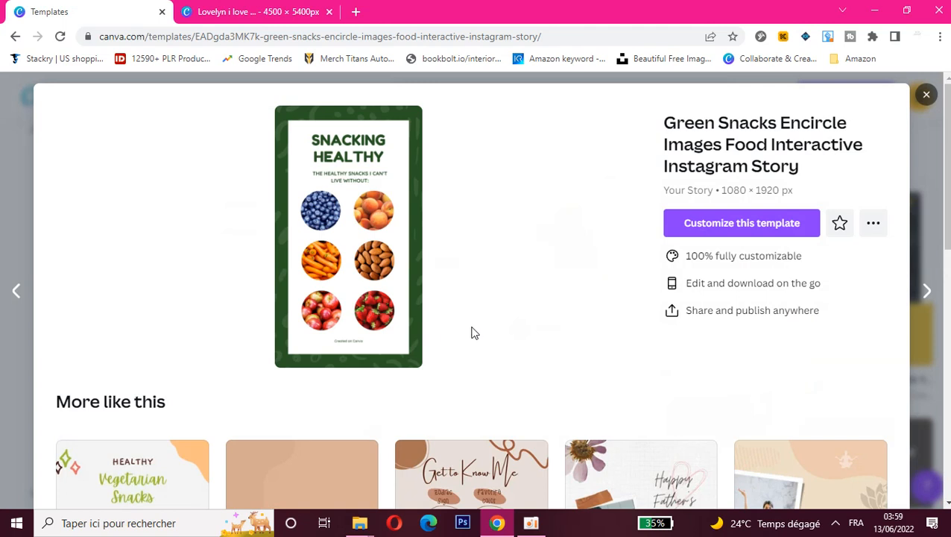
{"action": "left_click", "coordinate": [721, 231]}
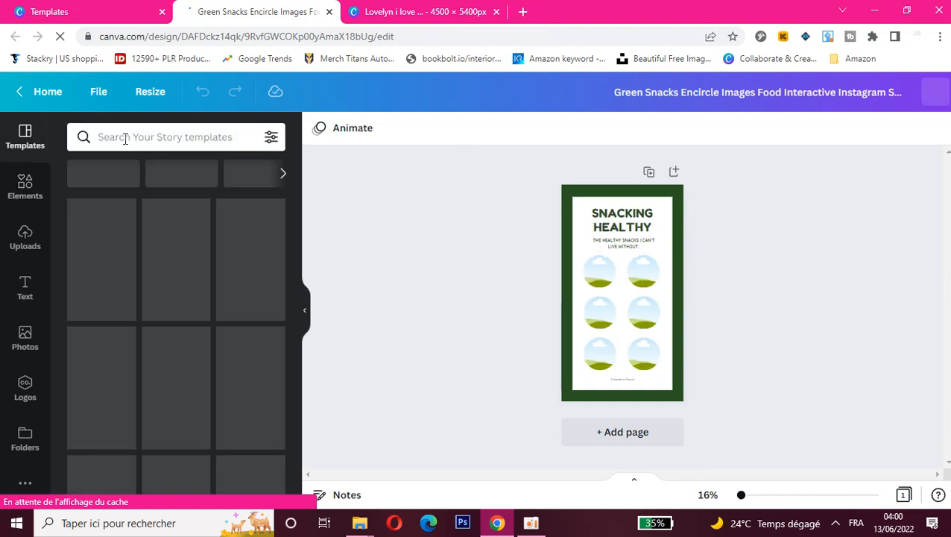
Step: Search the photo library for "fruits"
{"action": "left_click", "coordinate": [28, 347]}
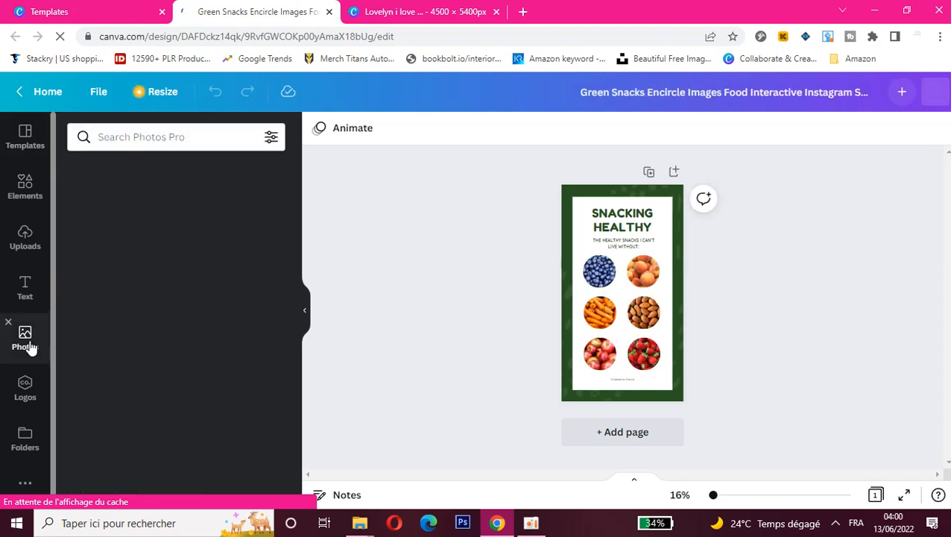
{"action": "left_click", "coordinate": [145, 135]}
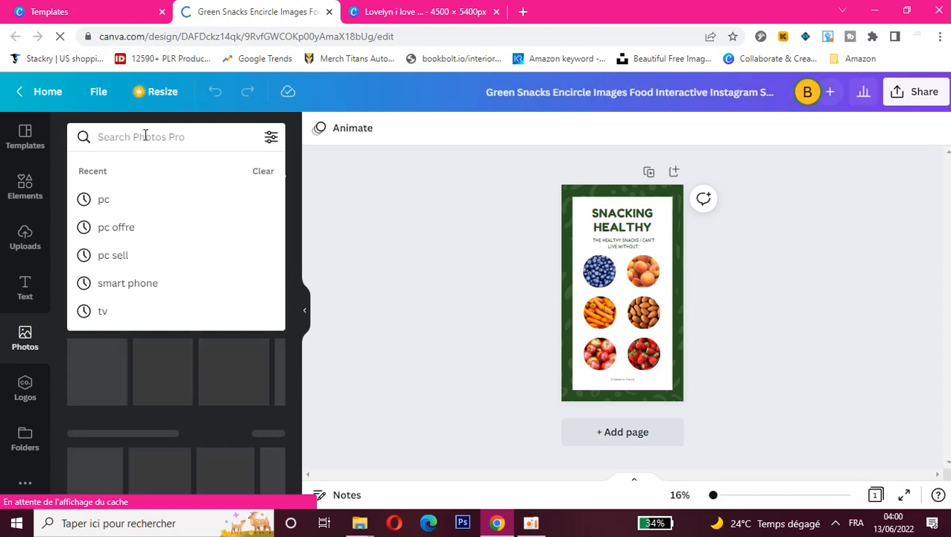
{"action": "type", "text": "fruitd"}
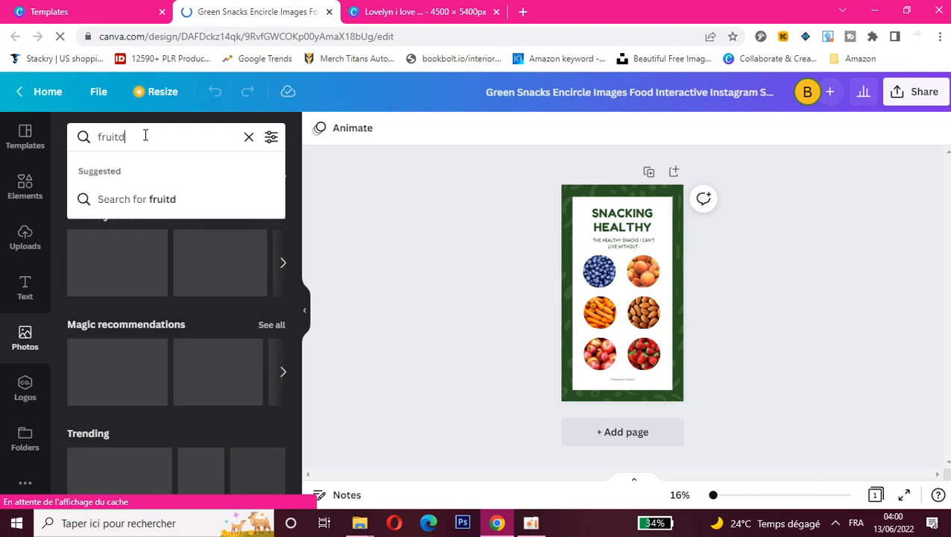
{"action": "key", "text": "BackSpace"}
{"action": "type", "text": "s"}
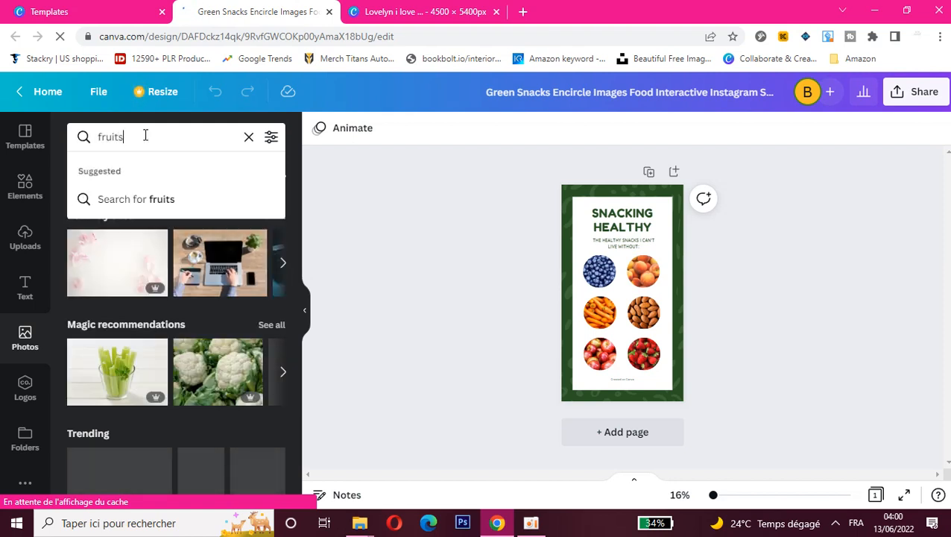
{"action": "key", "text": "Return"}
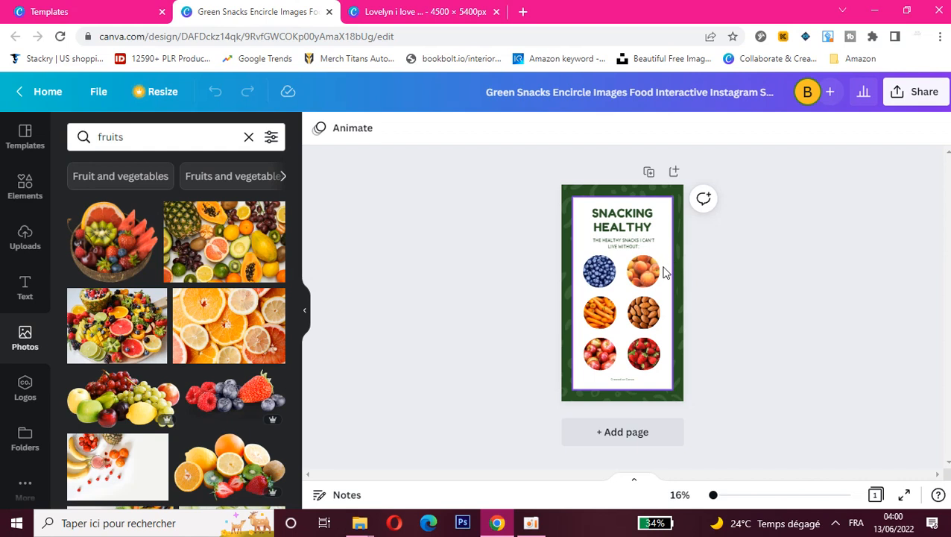
Step: Remove the almond photo from its circular frame and undo the removal
{"action": "left_click", "coordinate": [606, 277]}
{"action": "left_click", "coordinate": [595, 317]}
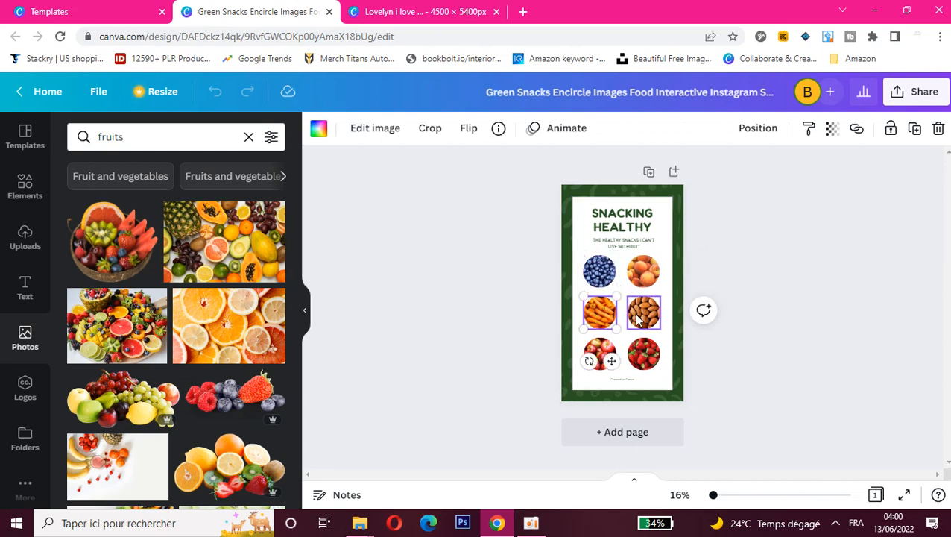
{"action": "left_click", "coordinate": [641, 319]}
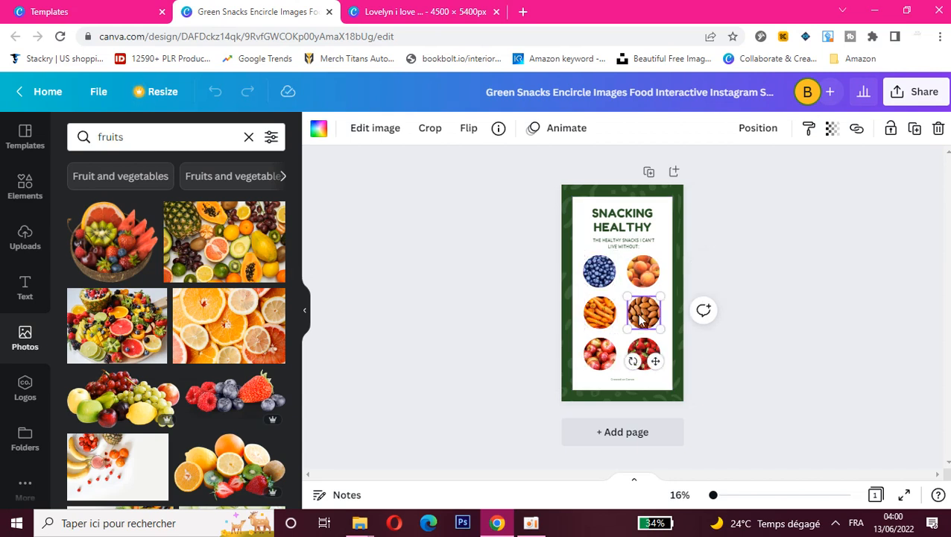
{"action": "key", "text": "Delete"}
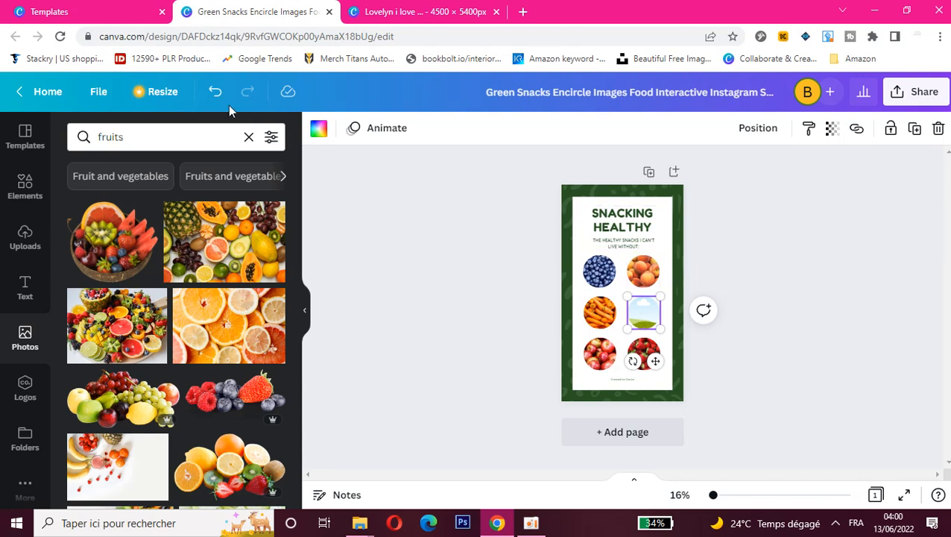
{"action": "left_click", "coordinate": [213, 92]}
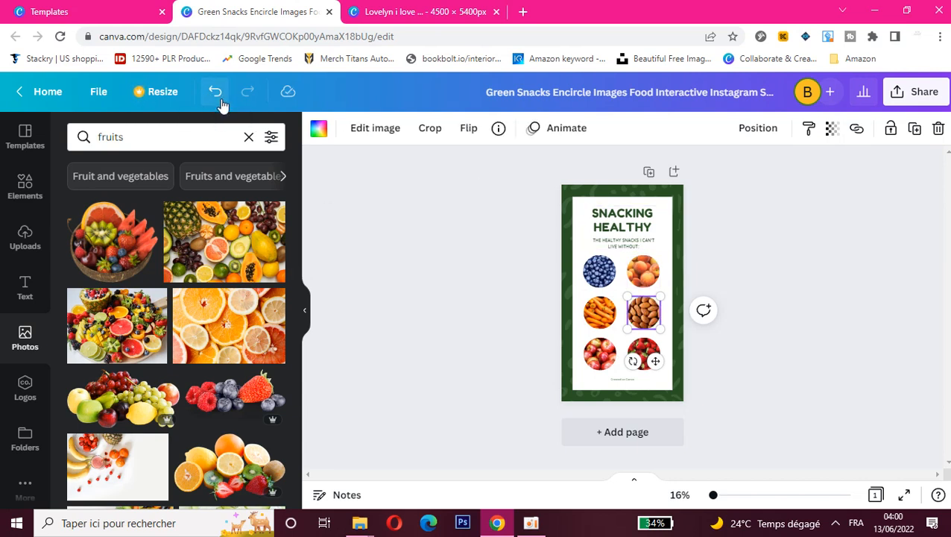
Step: Add the mixed fruit photo with the pineapple to the page, shrink it, and undo its placement in the peach photo's frame
{"action": "left_click", "coordinate": [211, 249]}
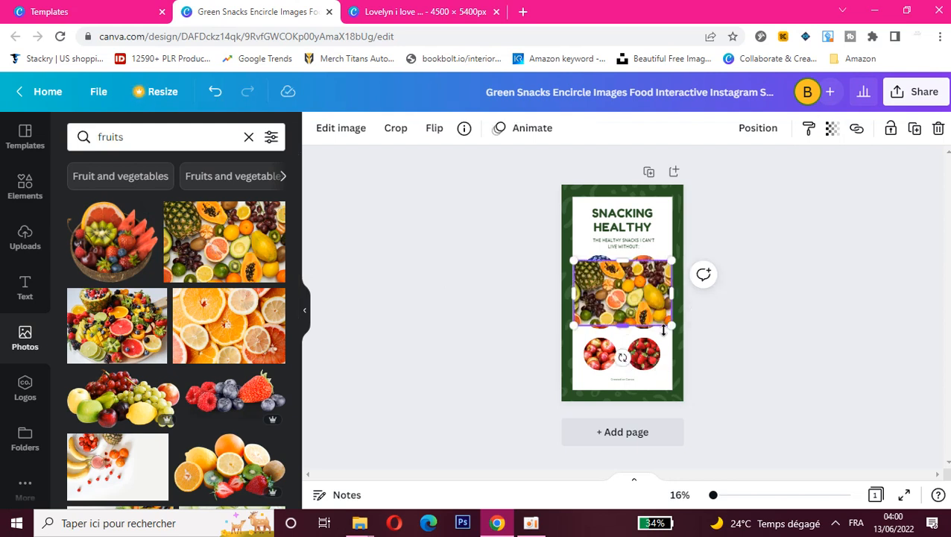
{"action": "left_click_drag", "start_coordinate": [669, 325], "coordinate": [636, 271]}
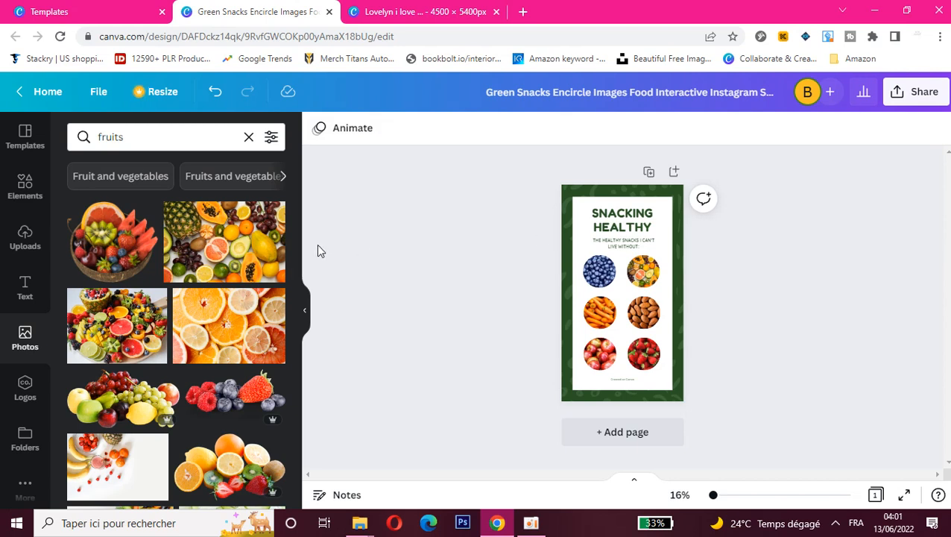
{"action": "left_click", "coordinate": [217, 93]}
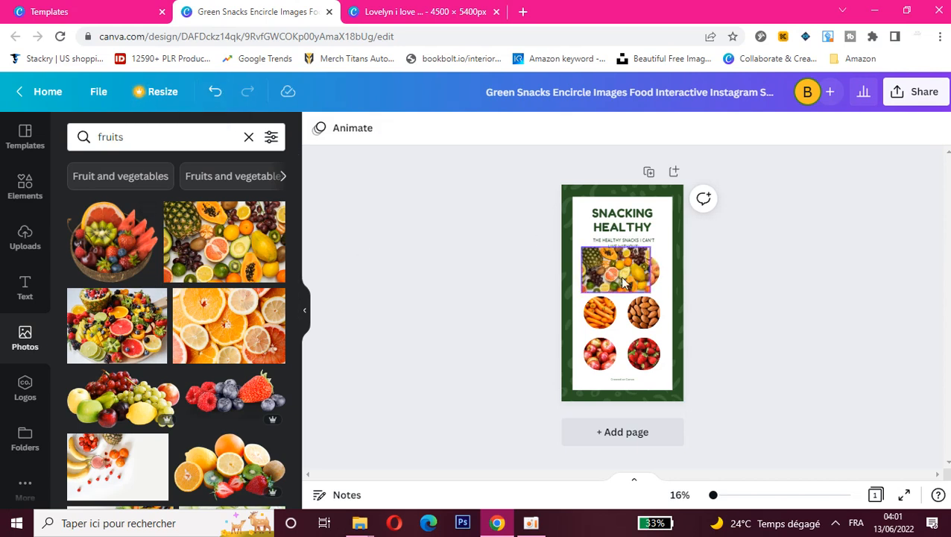
Step: Move the mixed fruit photo down between the upper and middle rows of circles and set its brightness to 14
{"action": "left_click_drag", "start_coordinate": [623, 282], "coordinate": [630, 313]}
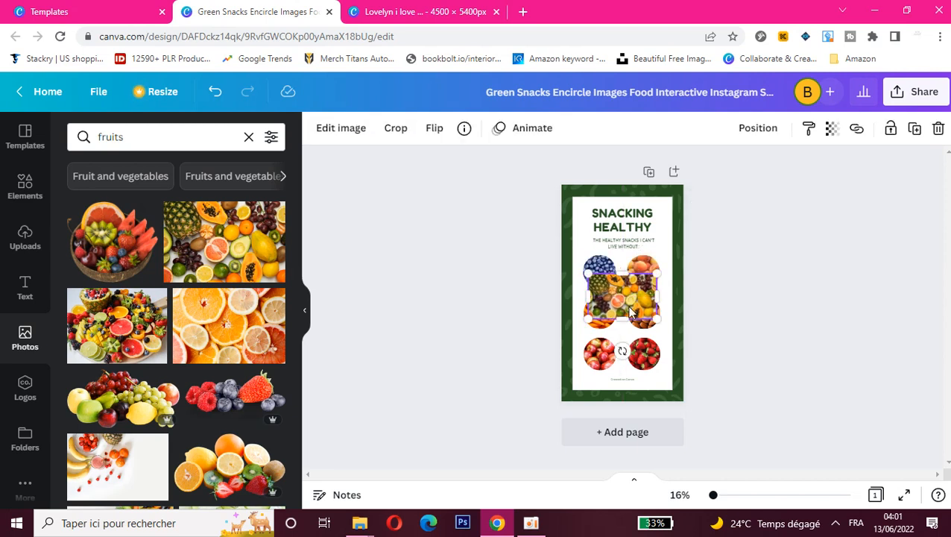
{"action": "left_click", "coordinate": [353, 137]}
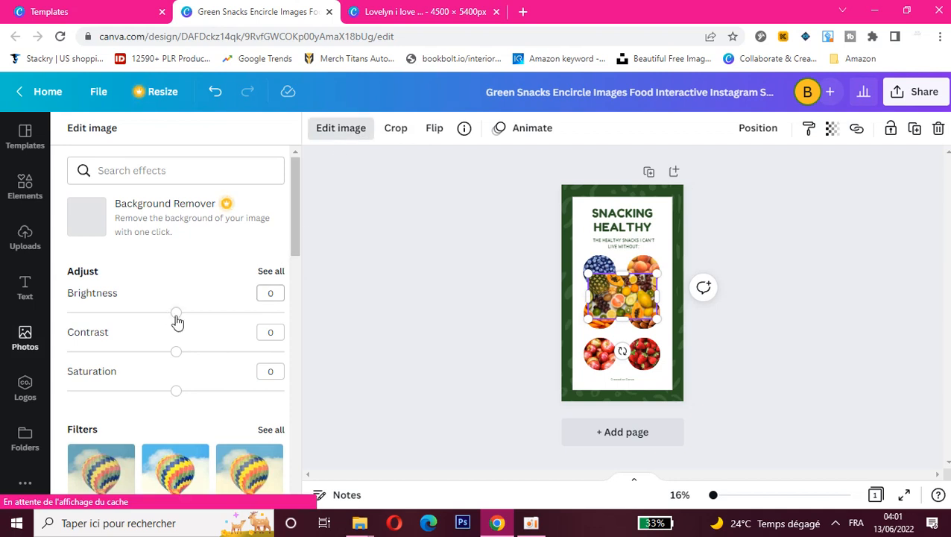
{"action": "left_click_drag", "start_coordinate": [176, 319], "coordinate": [191, 318]}
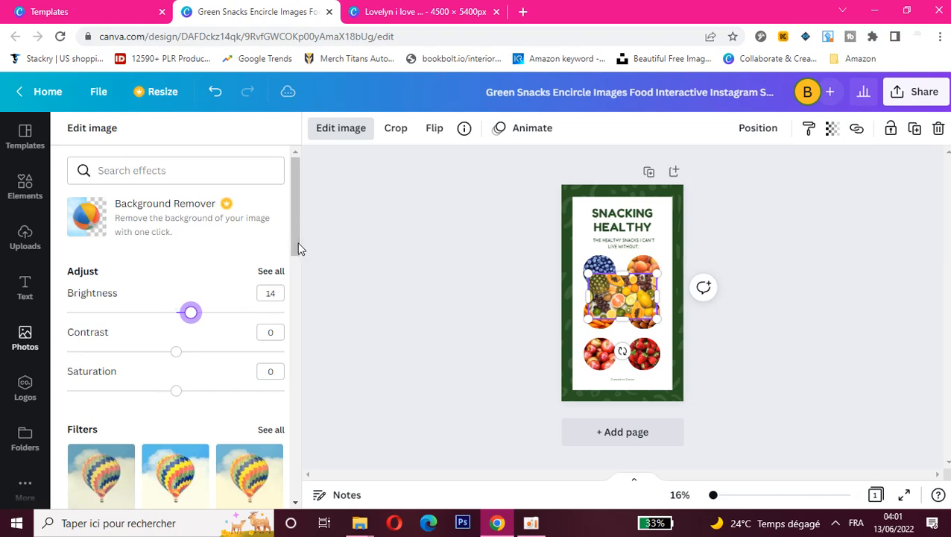
Step: Set the mixed fruit photo's brightness to 3 and crop the photo down to its left half
{"action": "left_click_drag", "start_coordinate": [297, 243], "coordinate": [292, 214]}
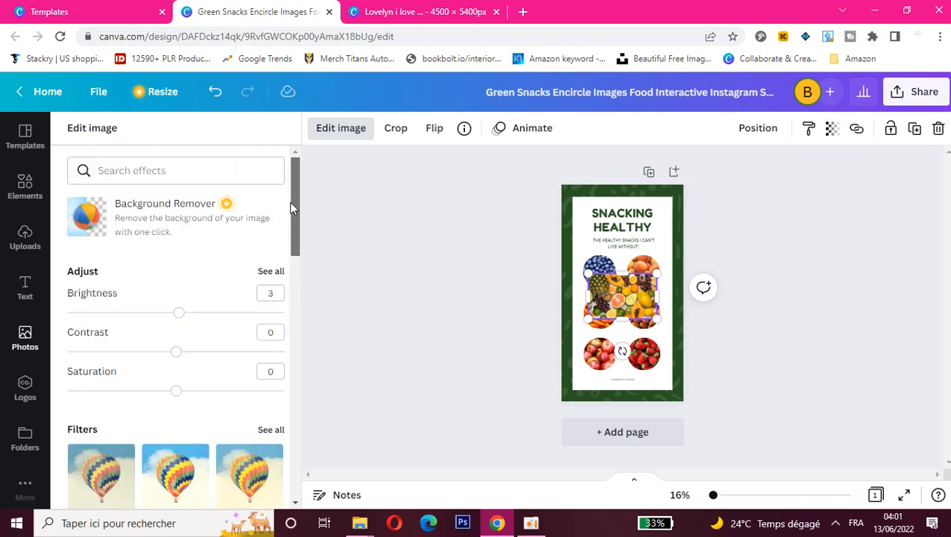
{"action": "left_click", "coordinate": [389, 133]}
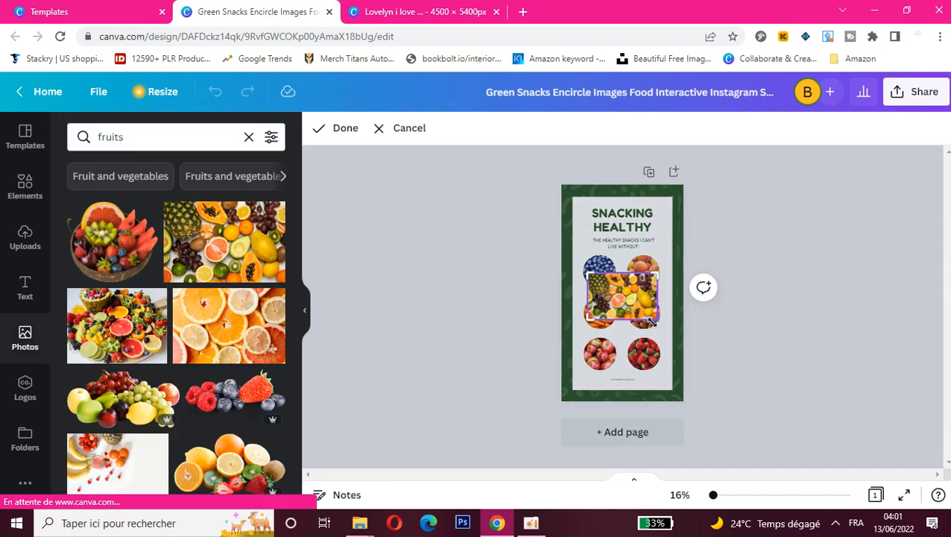
{"action": "left_click_drag", "start_coordinate": [654, 319], "coordinate": [624, 314]}
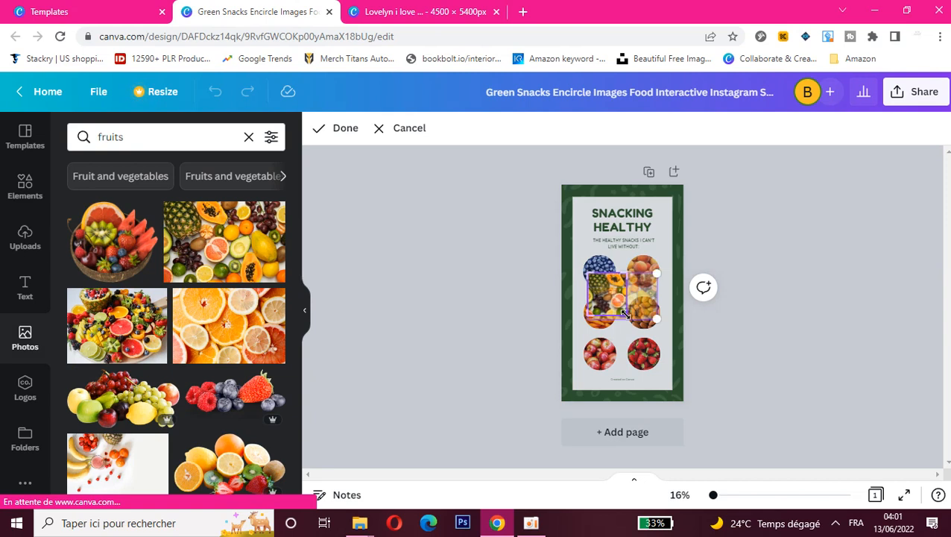
{"action": "left_click", "coordinate": [339, 129]}
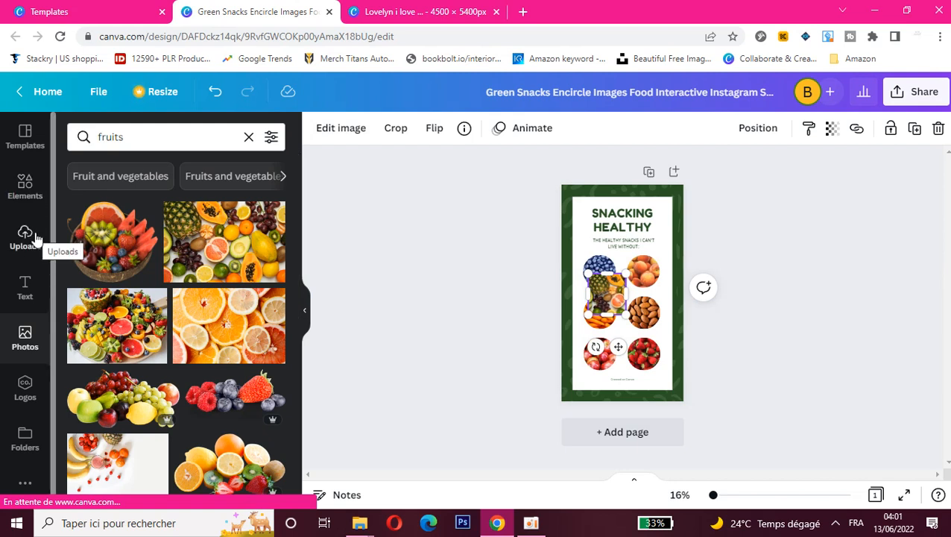
Step: Add the colourful book-shaped logo from the uploads to the lower part of the page, over the bottom row of circles
{"action": "left_click", "coordinate": [35, 237]}
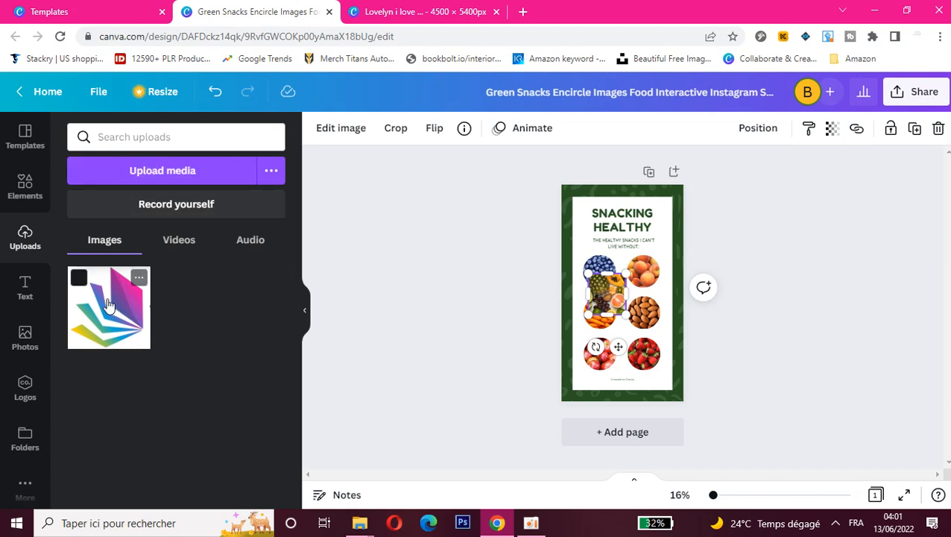
{"action": "left_click_drag", "start_coordinate": [108, 304], "coordinate": [618, 368]}
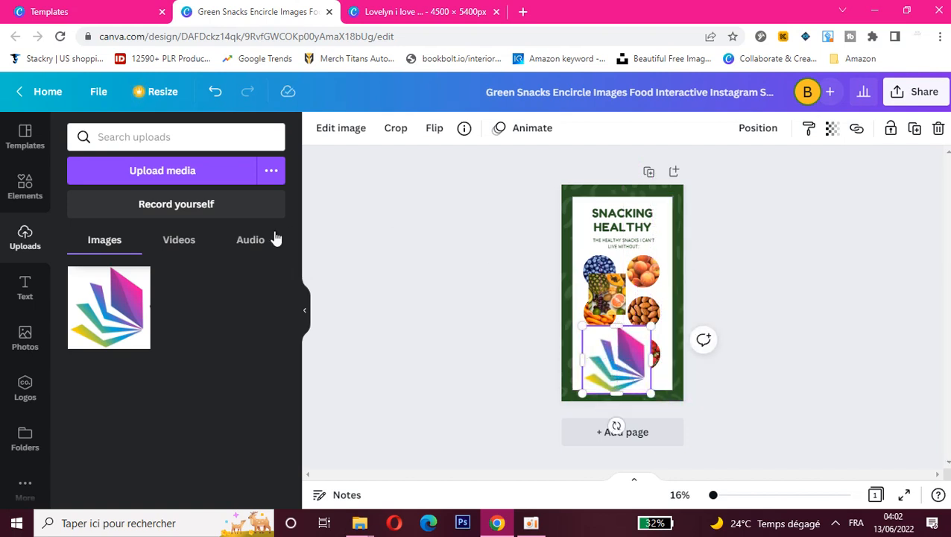
Step: Select the cropped photo, the leaf-pattern border pieces and the white panel one by one to inspect the design's separate elements
{"action": "left_click", "coordinate": [623, 296]}
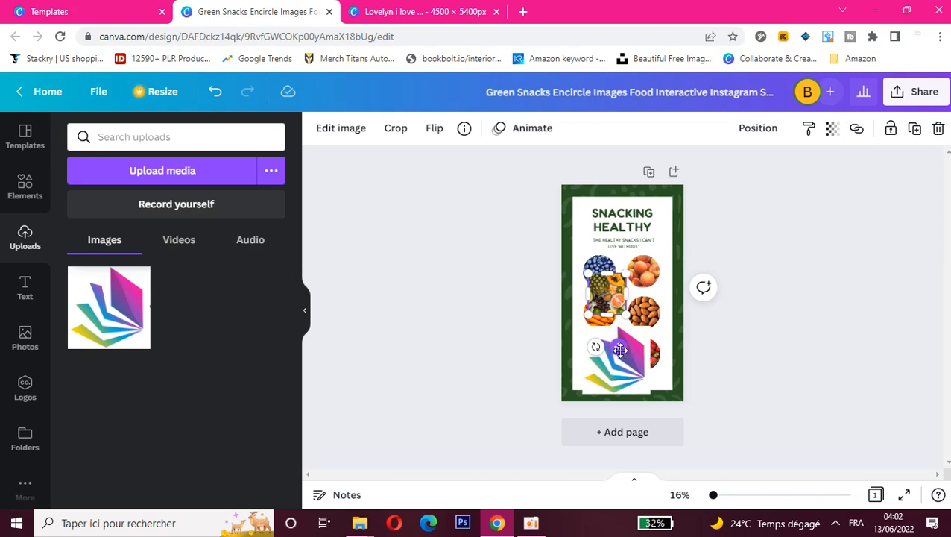
{"action": "left_click", "coordinate": [580, 200]}
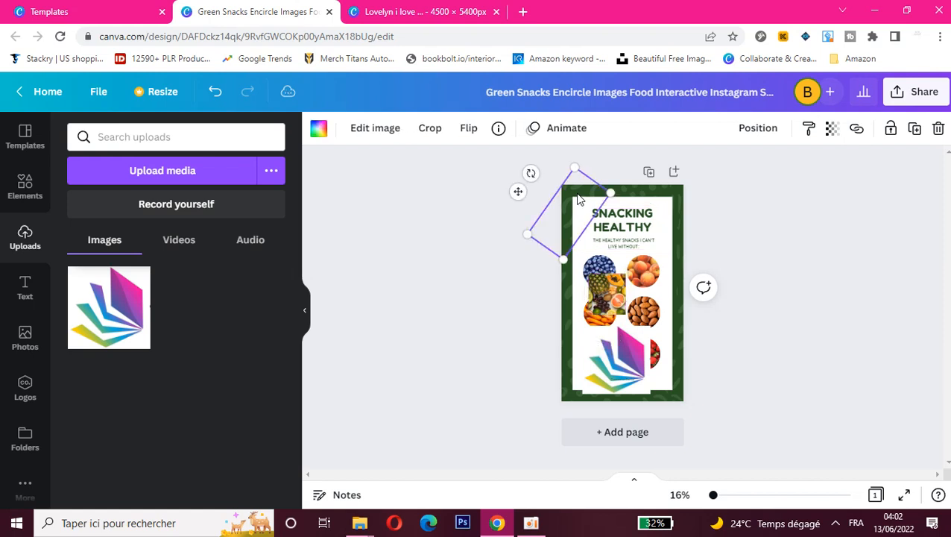
{"action": "left_click", "coordinate": [657, 203]}
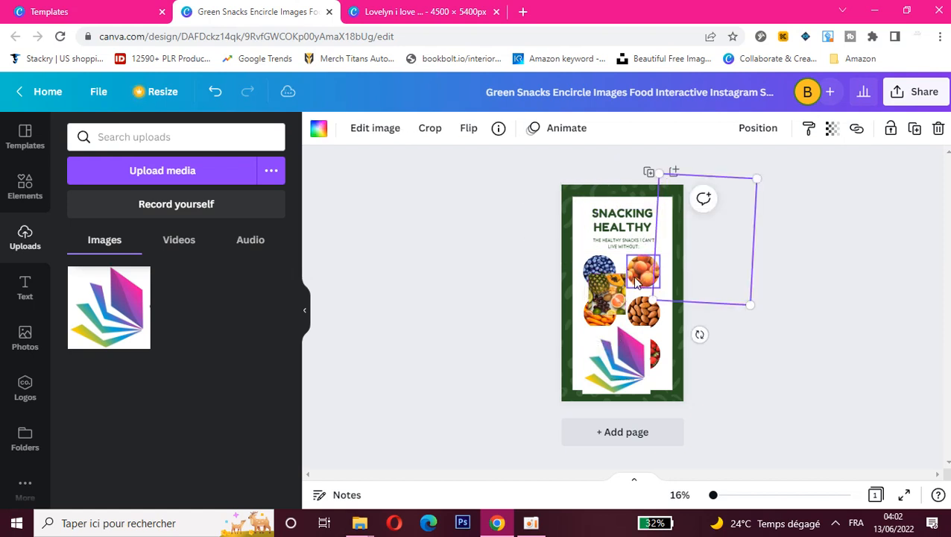
{"action": "left_click", "coordinate": [663, 347]}
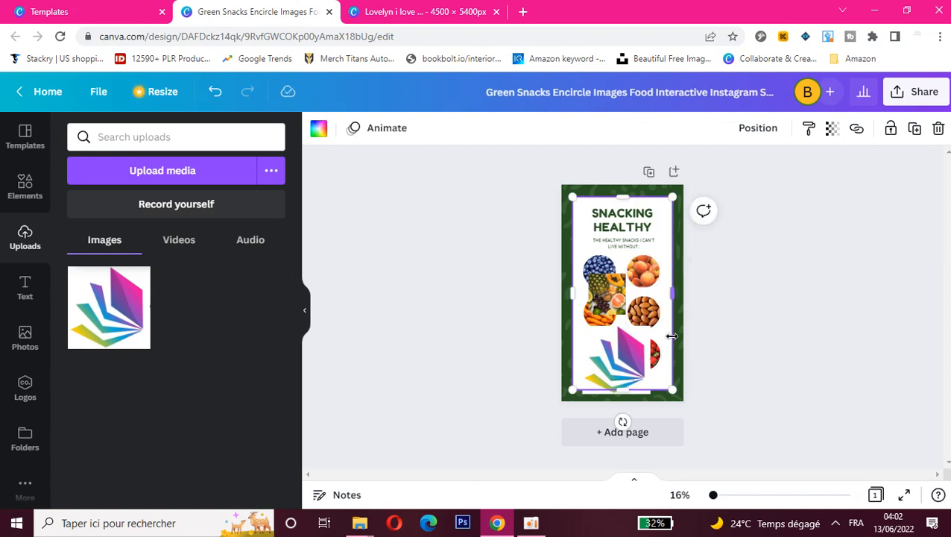
{"action": "left_click", "coordinate": [682, 328]}
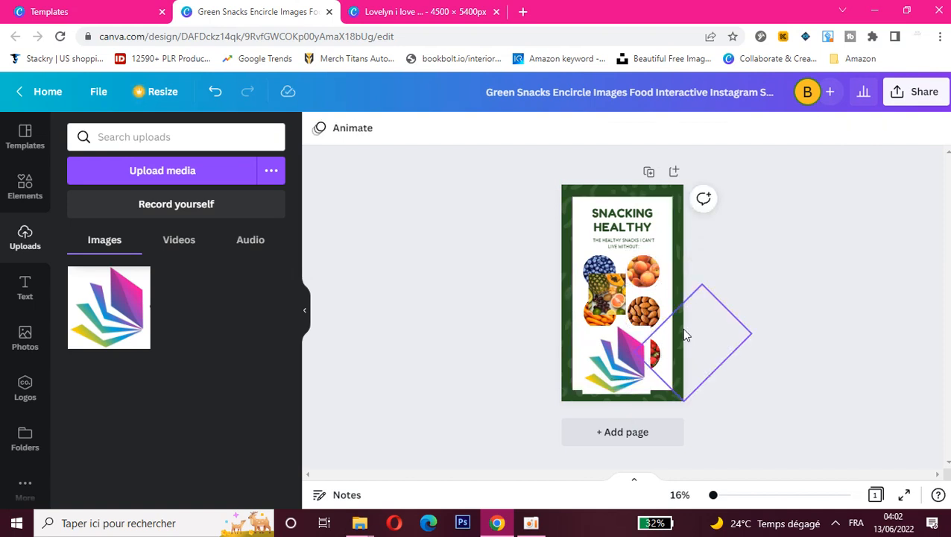
{"action": "left_click", "coordinate": [686, 335]}
{"action": "left_click", "coordinate": [612, 192]}
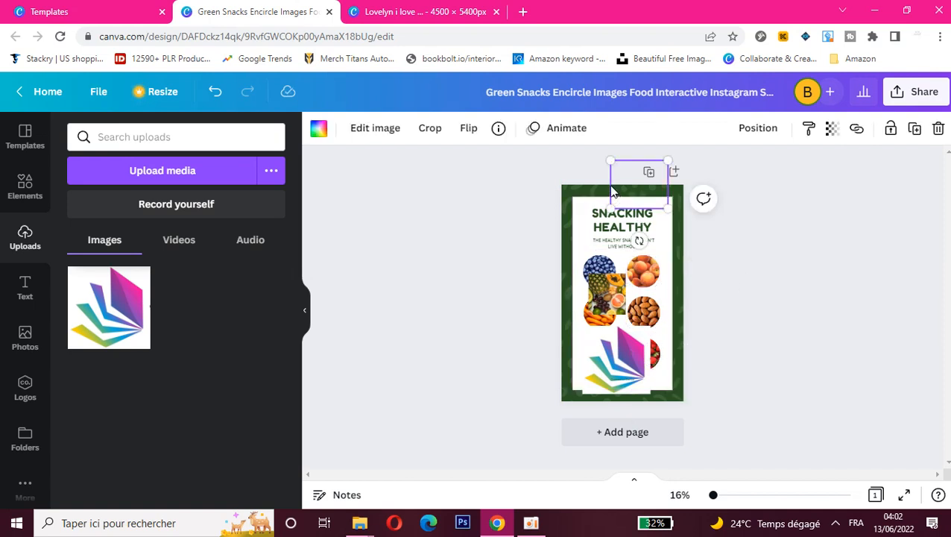
Step: Lock the rotated leaf-pattern piece at the page's upper-left corner and unlock it again
{"action": "left_click", "coordinate": [580, 191]}
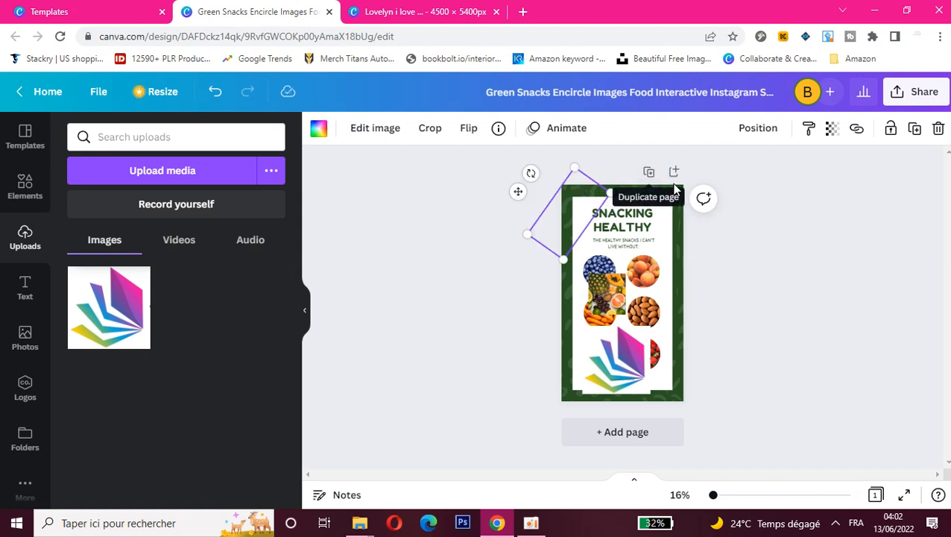
{"action": "left_click", "coordinate": [891, 129]}
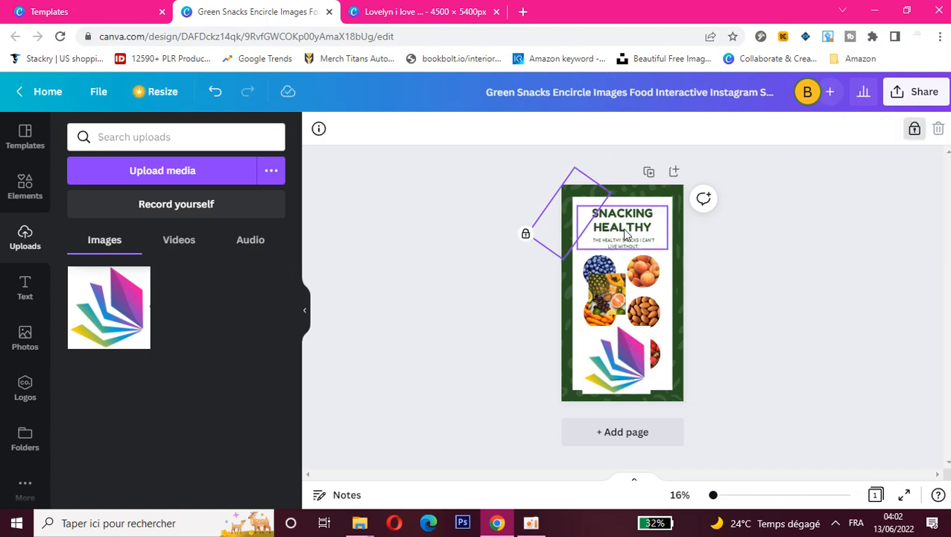
{"action": "left_click", "coordinate": [913, 130]}
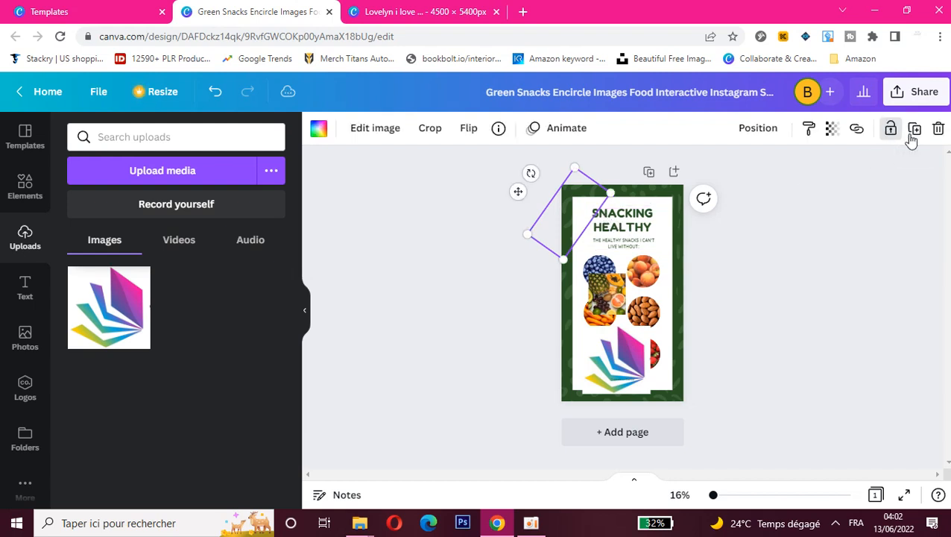
Step: Select all elements on the page together, lock them in place, and try to move them to test the lock
{"action": "left_click_drag", "start_coordinate": [598, 168], "coordinate": [712, 374]}
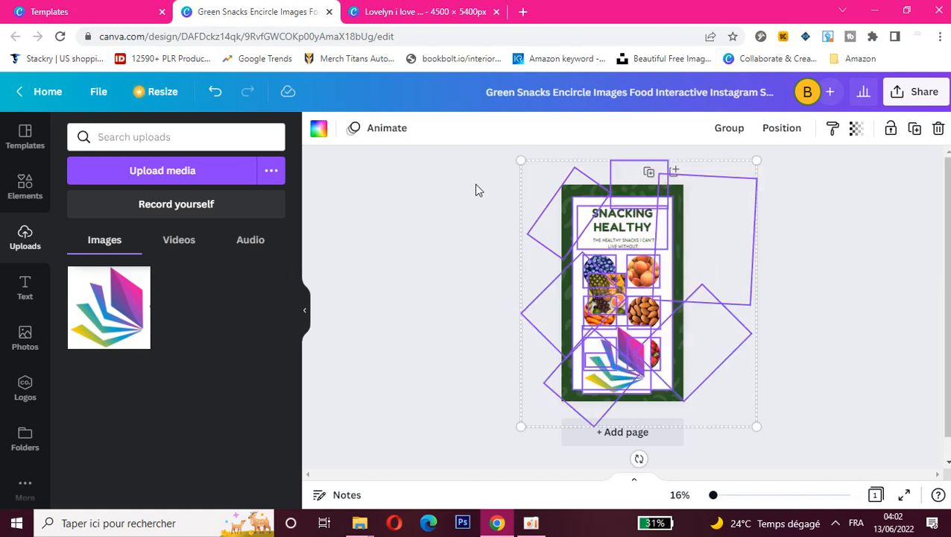
{"action": "left_click_drag", "start_coordinate": [448, 165], "coordinate": [769, 425]}
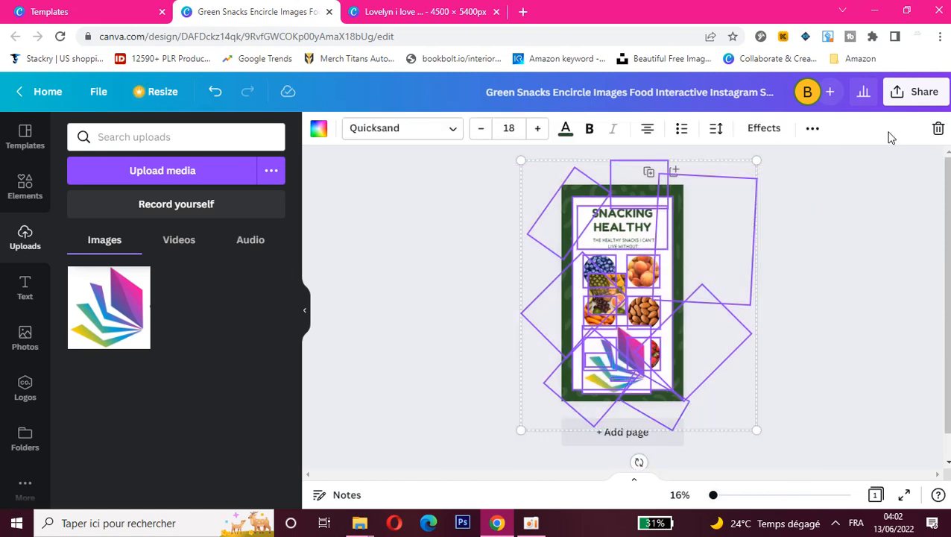
{"action": "left_click", "coordinate": [417, 225]}
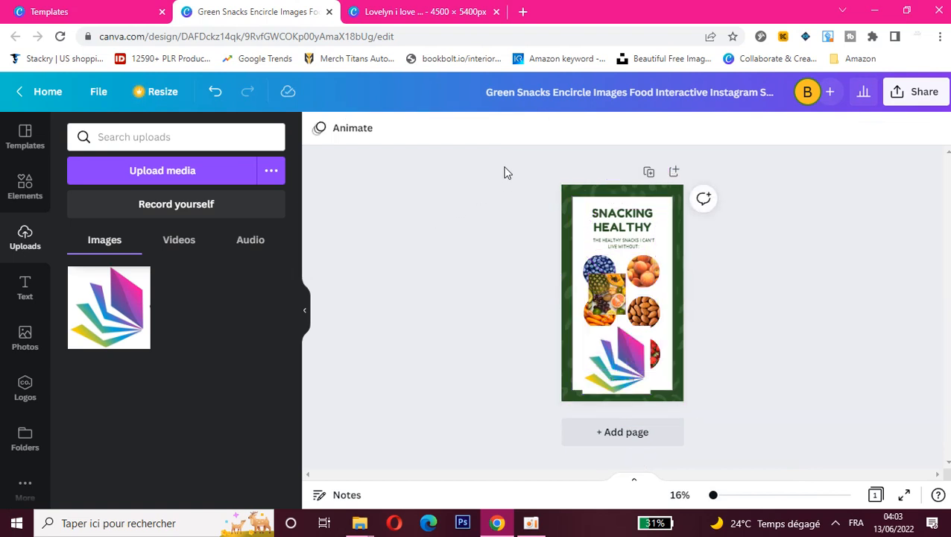
{"action": "left_click_drag", "start_coordinate": [504, 172], "coordinate": [733, 445]}
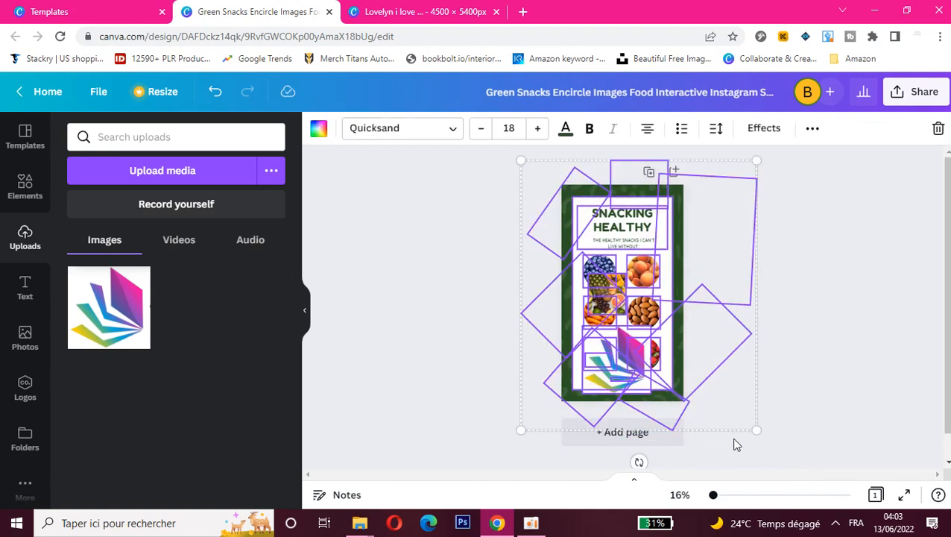
{"action": "left_click", "coordinate": [813, 129]}
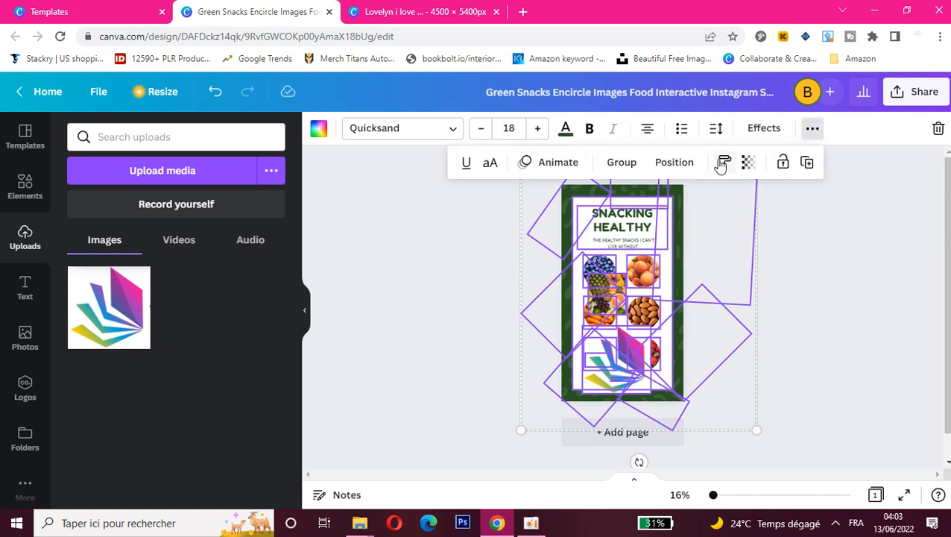
{"action": "left_click", "coordinate": [779, 166]}
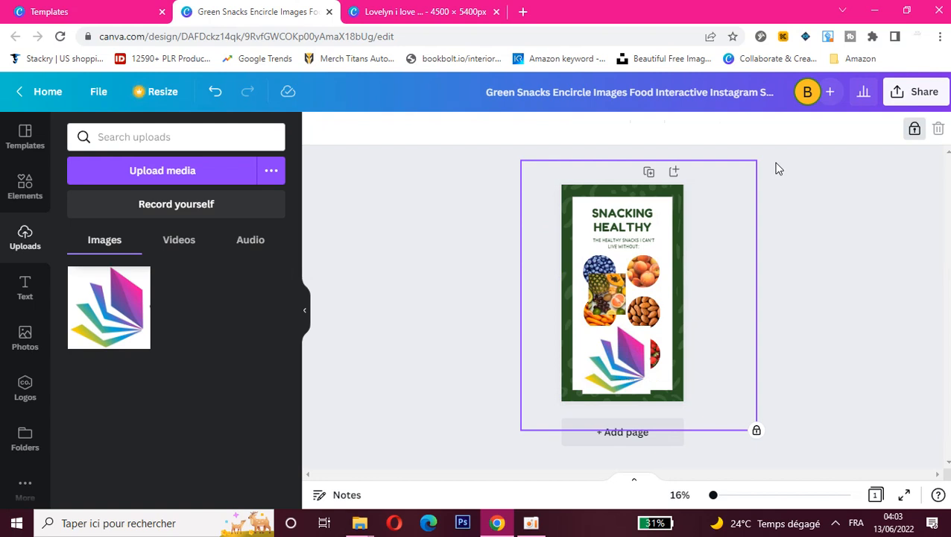
{"action": "mouse_move", "coordinate": [617, 263]}
{"action": "left_mouse_down"}
{"action": "mouse_move", "coordinate": [649, 262]}
{"action": "mouse_move", "coordinate": [632, 272]}
{"action": "left_mouse_up"}
{"action": "left_click", "coordinate": [611, 310]}
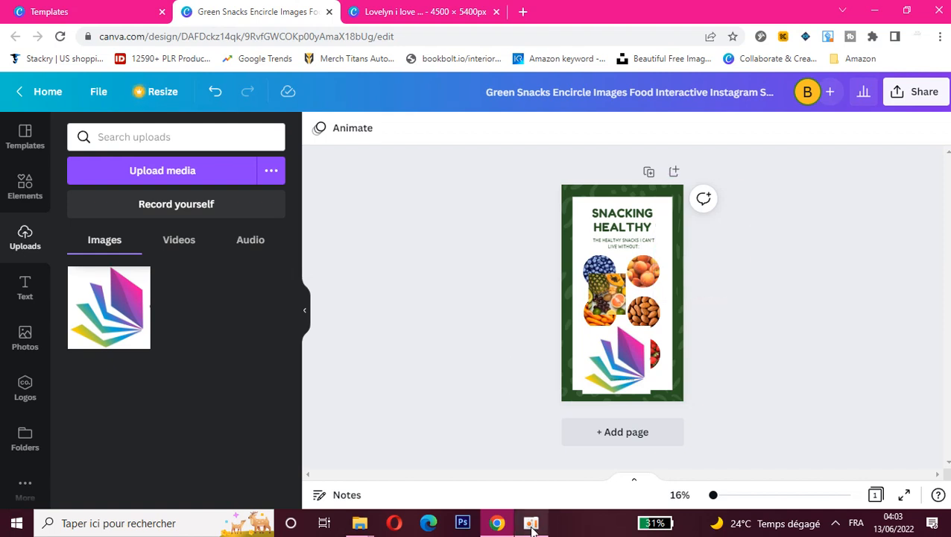
{"action": "mouse_move", "coordinate": [531, 524]}
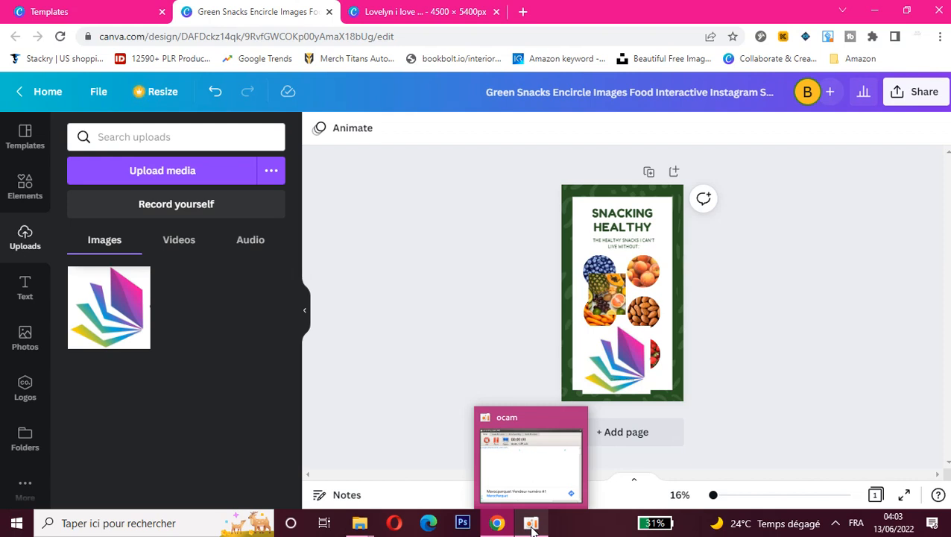